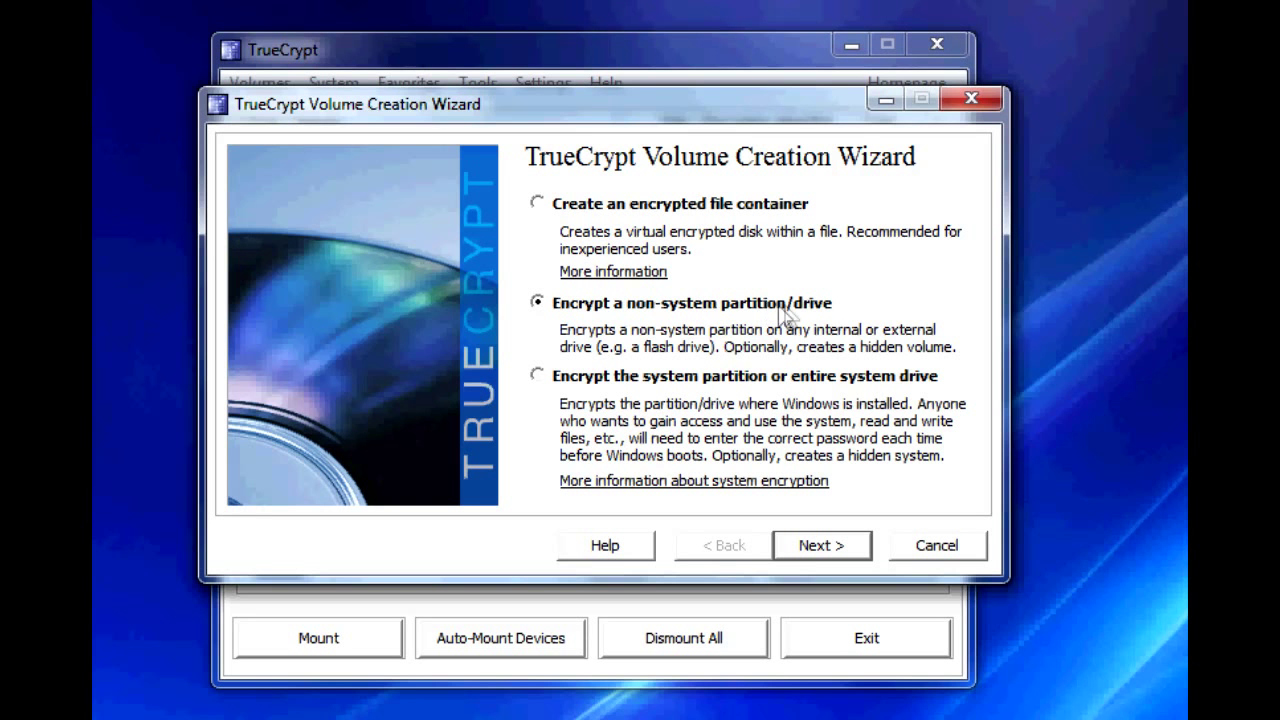
Set up a standard TrueCrypt volume on a non-system drive, with Removable Disk 1 (F:) as the volume location
click(834, 545)
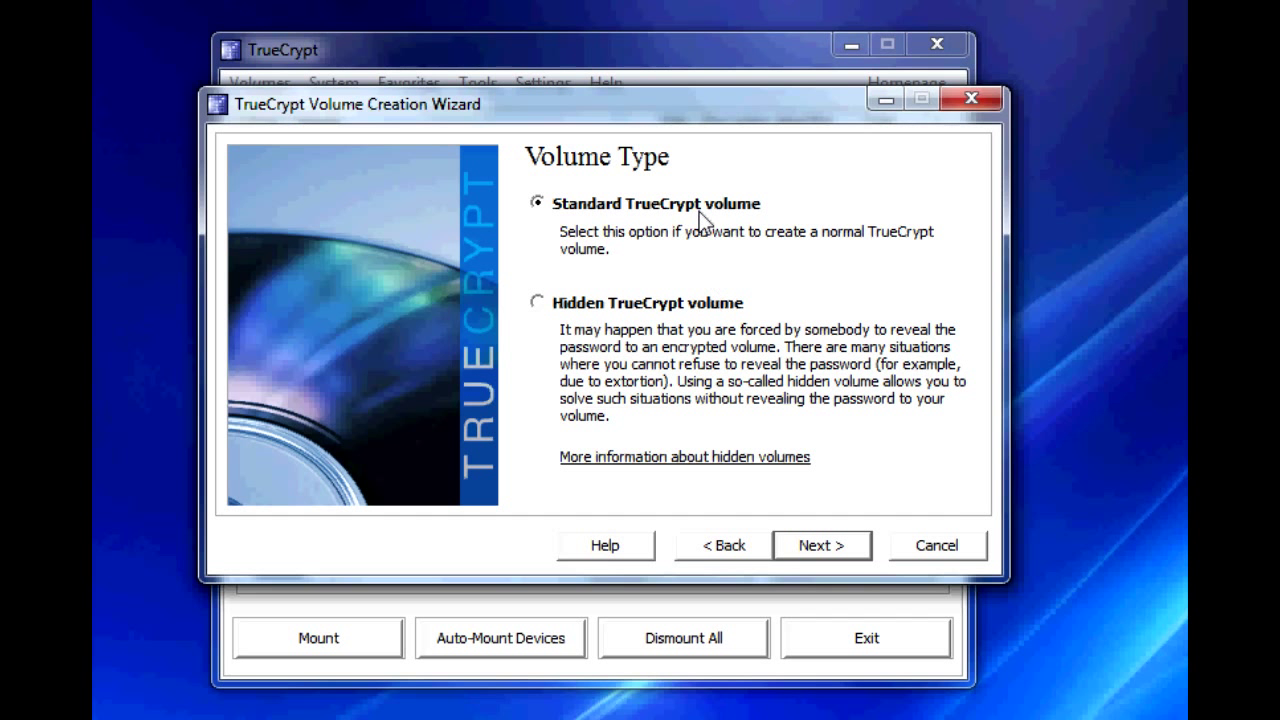
click(839, 545)
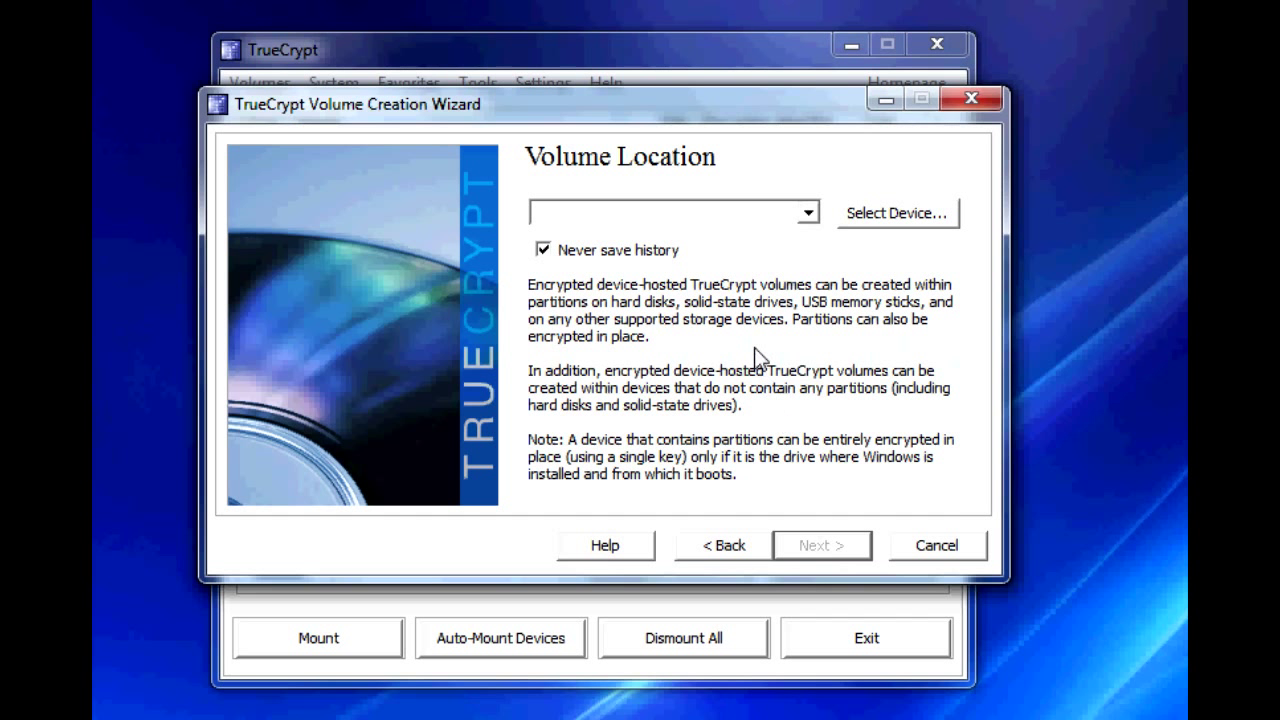
click(886, 216)
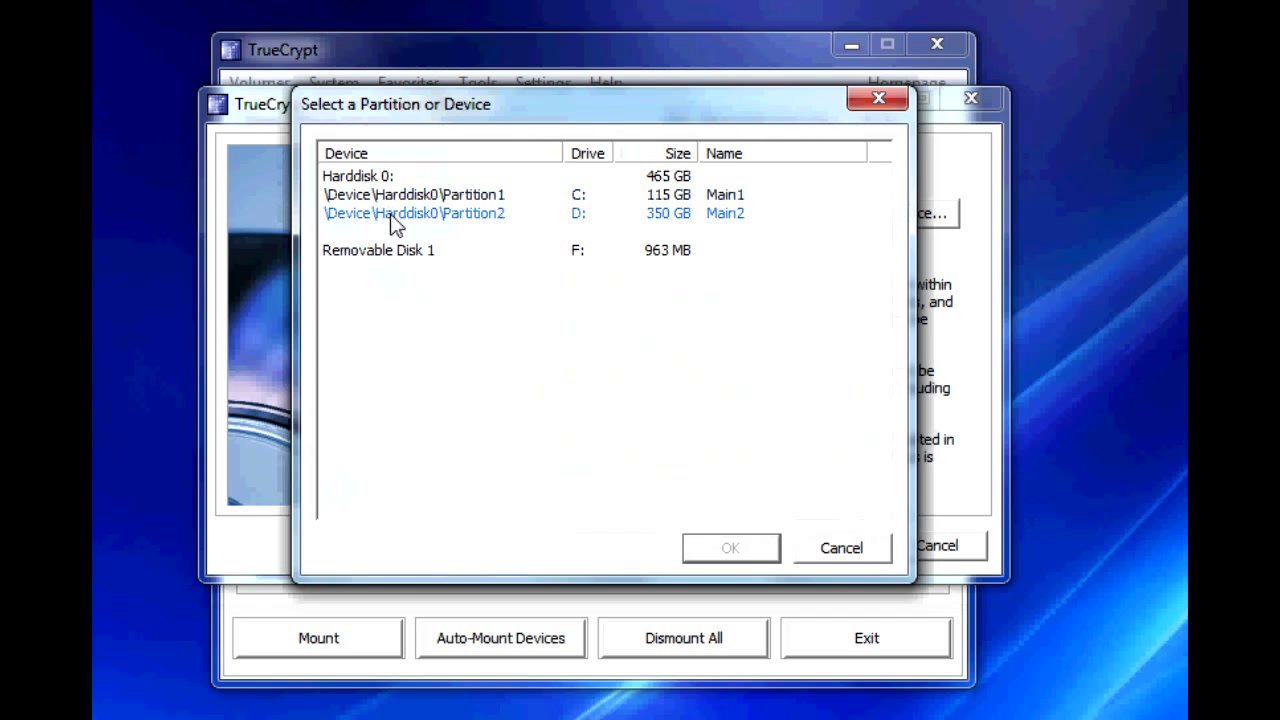
click(425, 256)
click(665, 262)
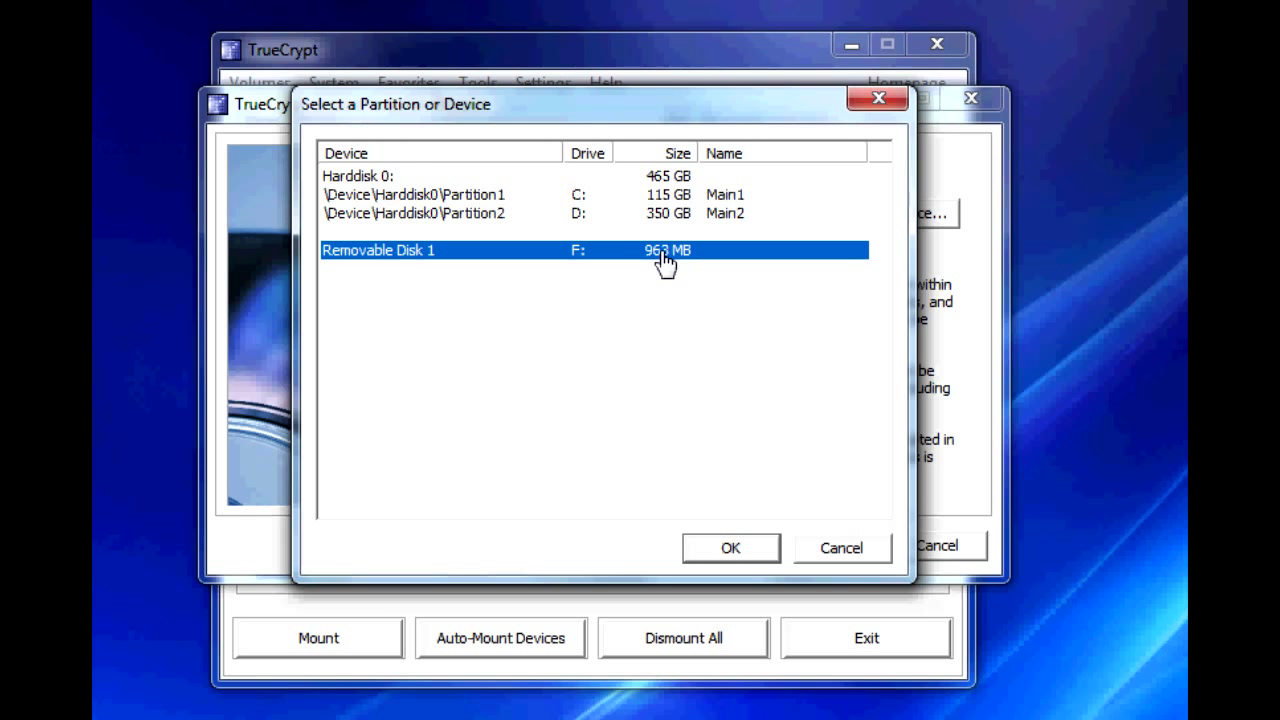
click(752, 550)
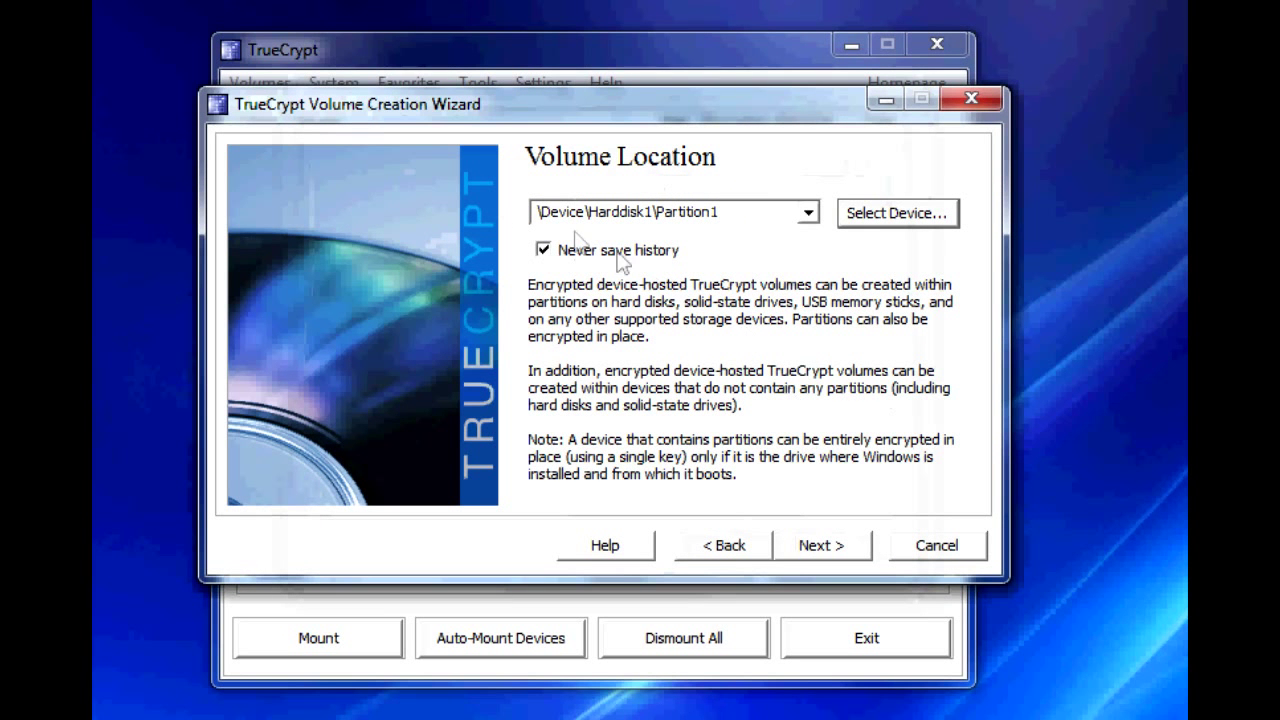
click(811, 556)
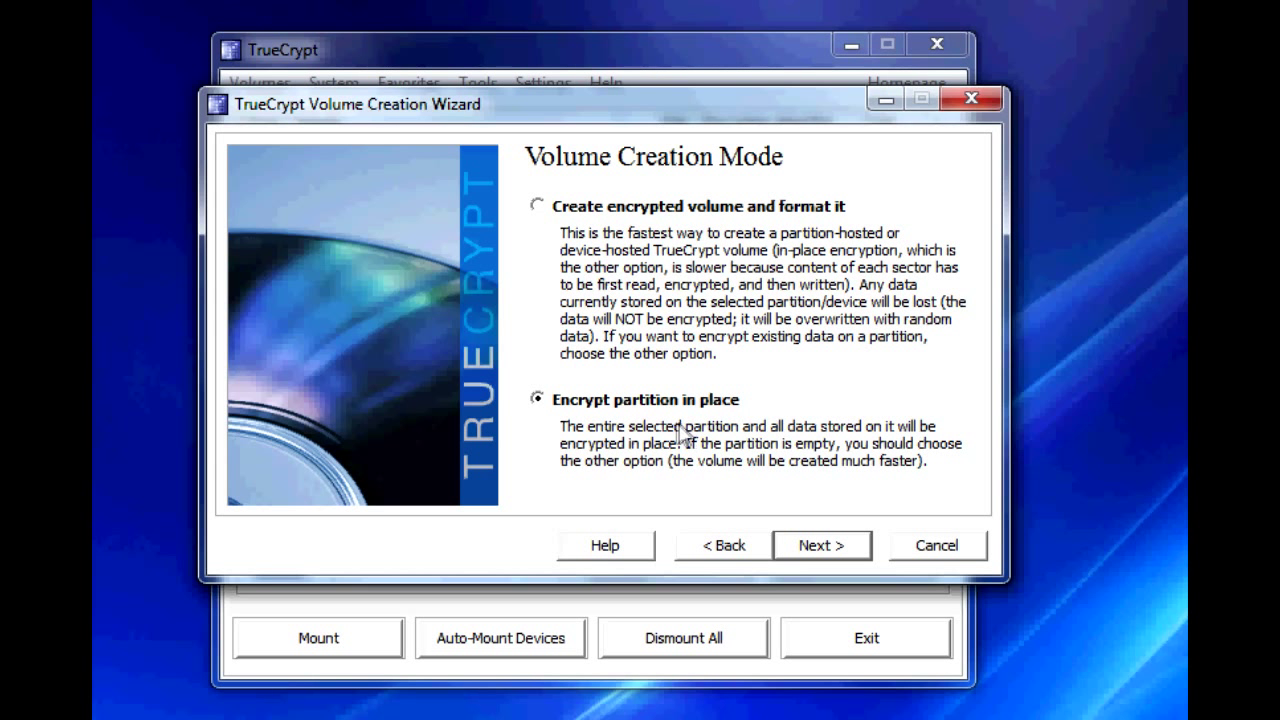
Choose to create the encrypted volume and format it, keeping AES encryption, the RIPEMD-160 hash and the full partition size
click(537, 205)
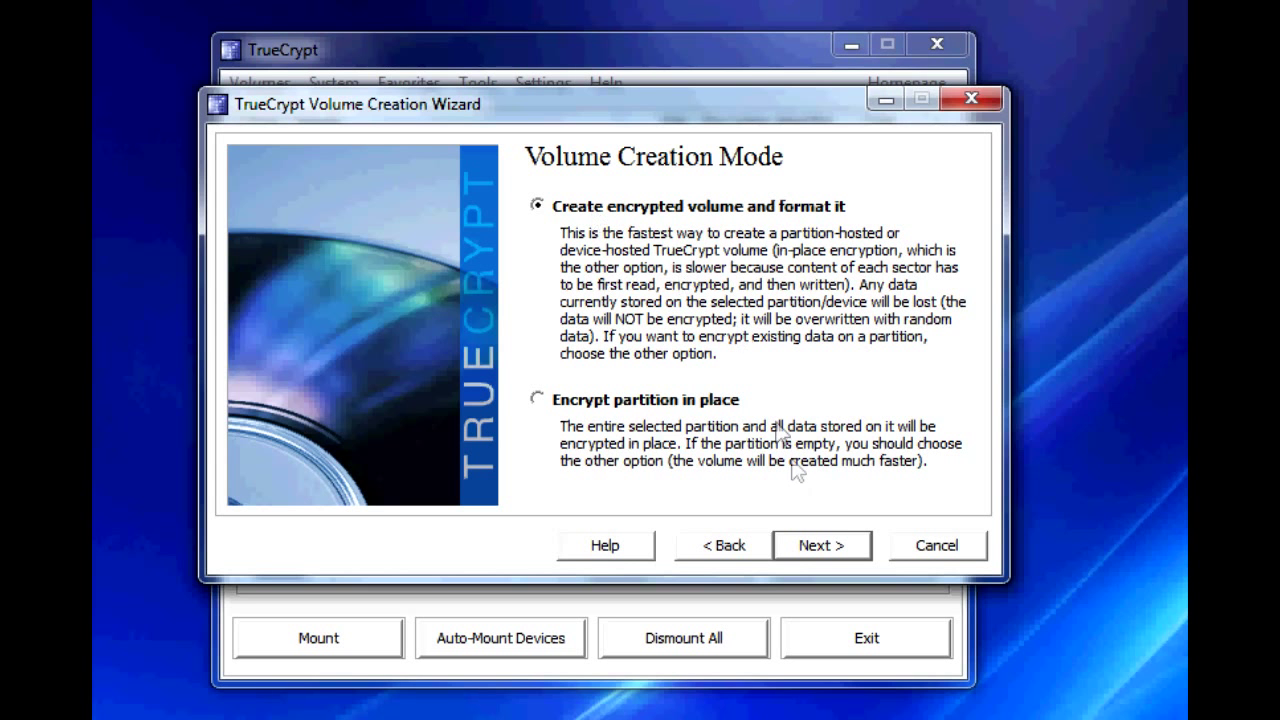
click(820, 545)
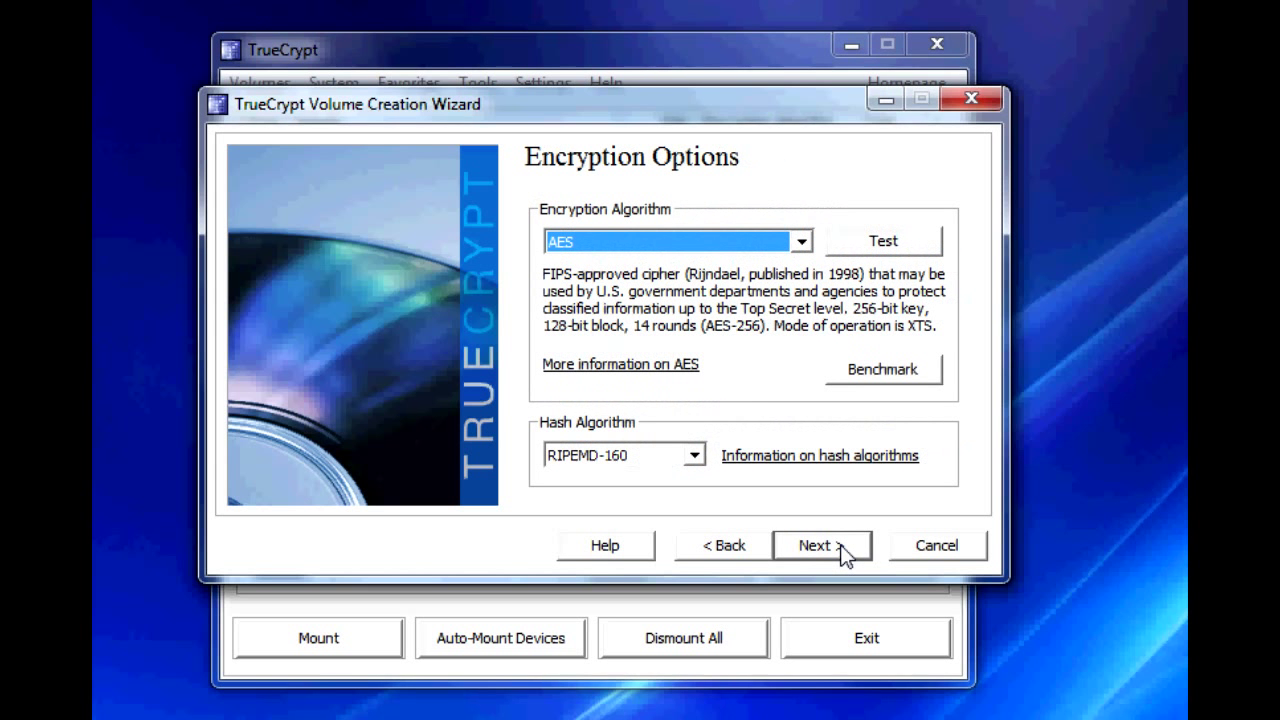
click(631, 243)
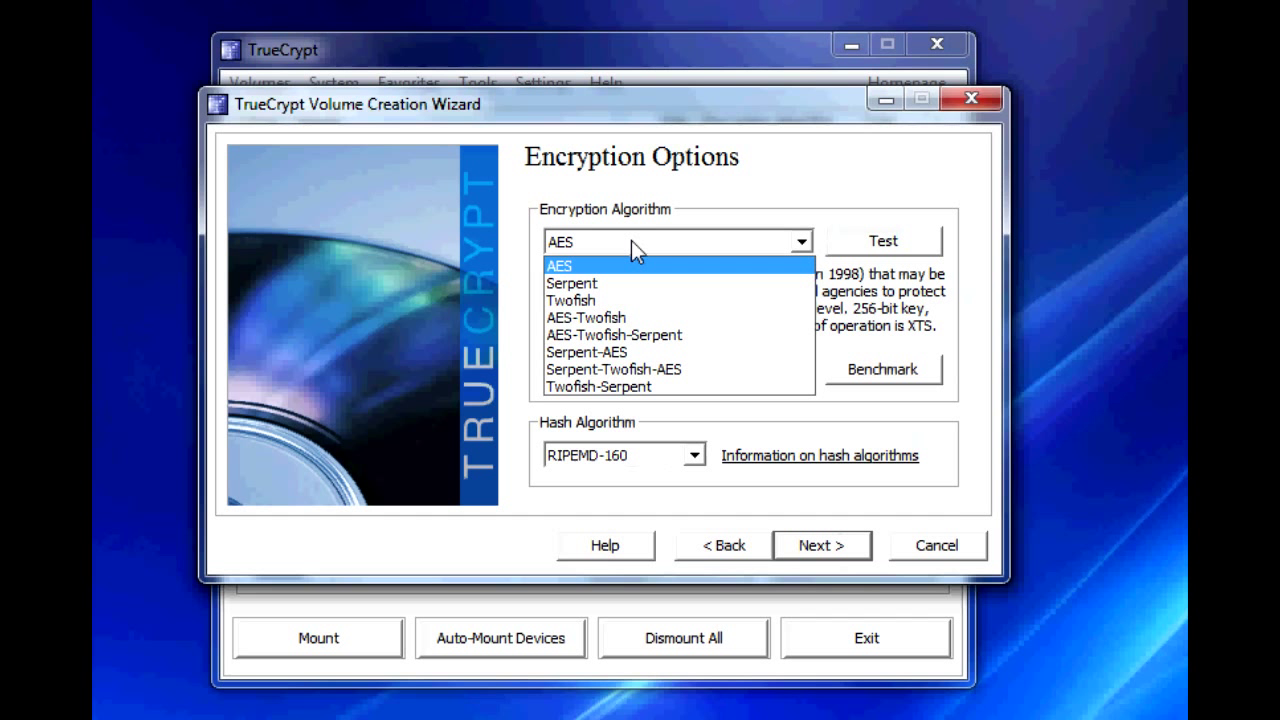
click(631, 240)
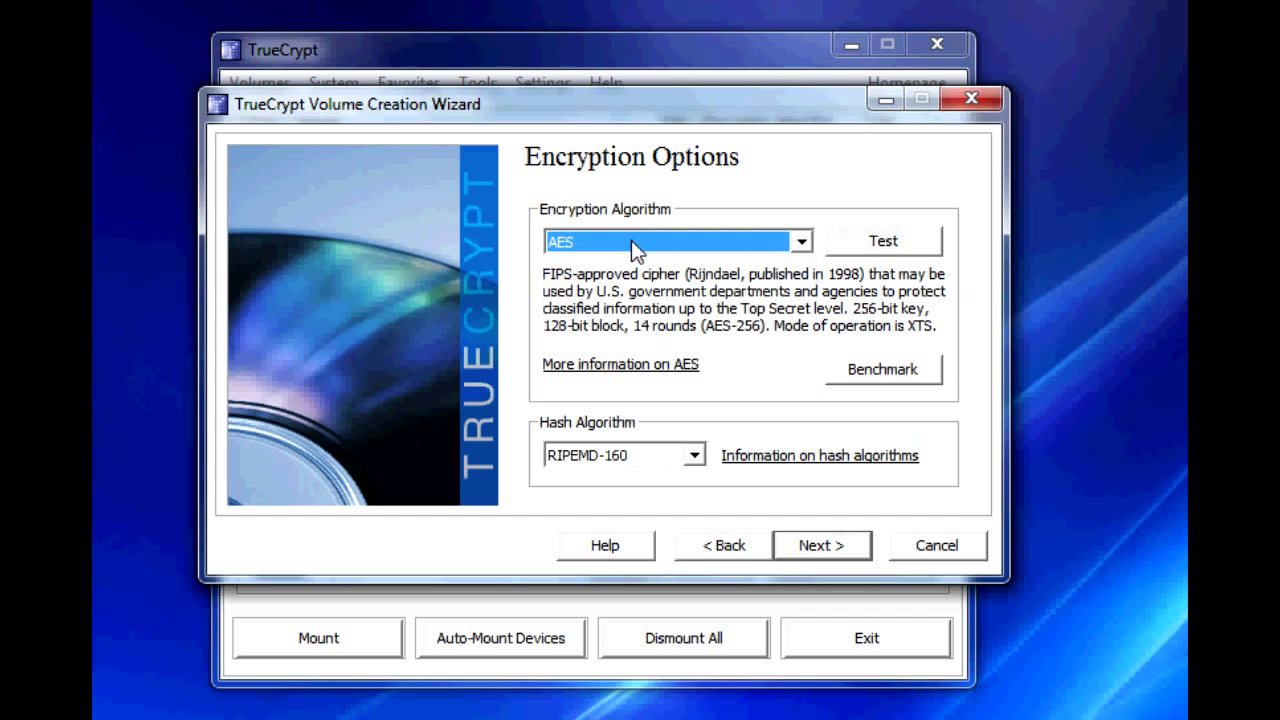
click(814, 547)
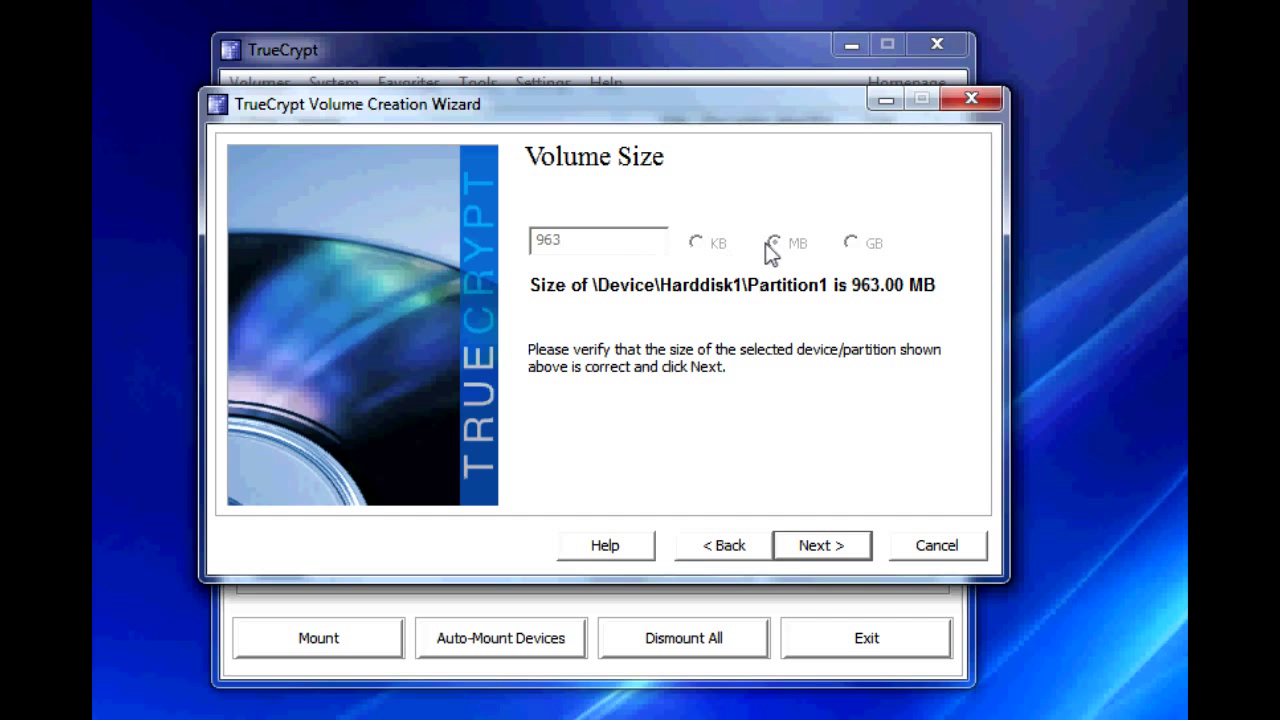
click(823, 548)
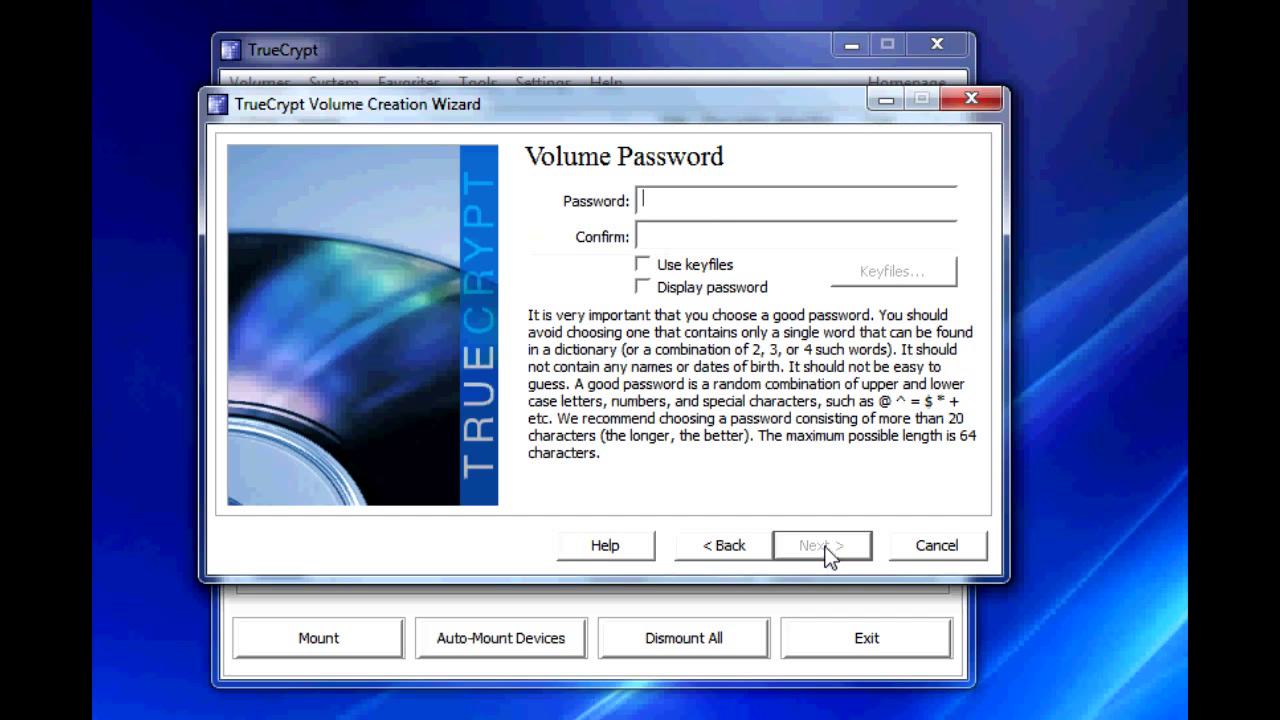
Enter and confirm the volume password, accepting the use of a short password
text(************)
click(839, 547)
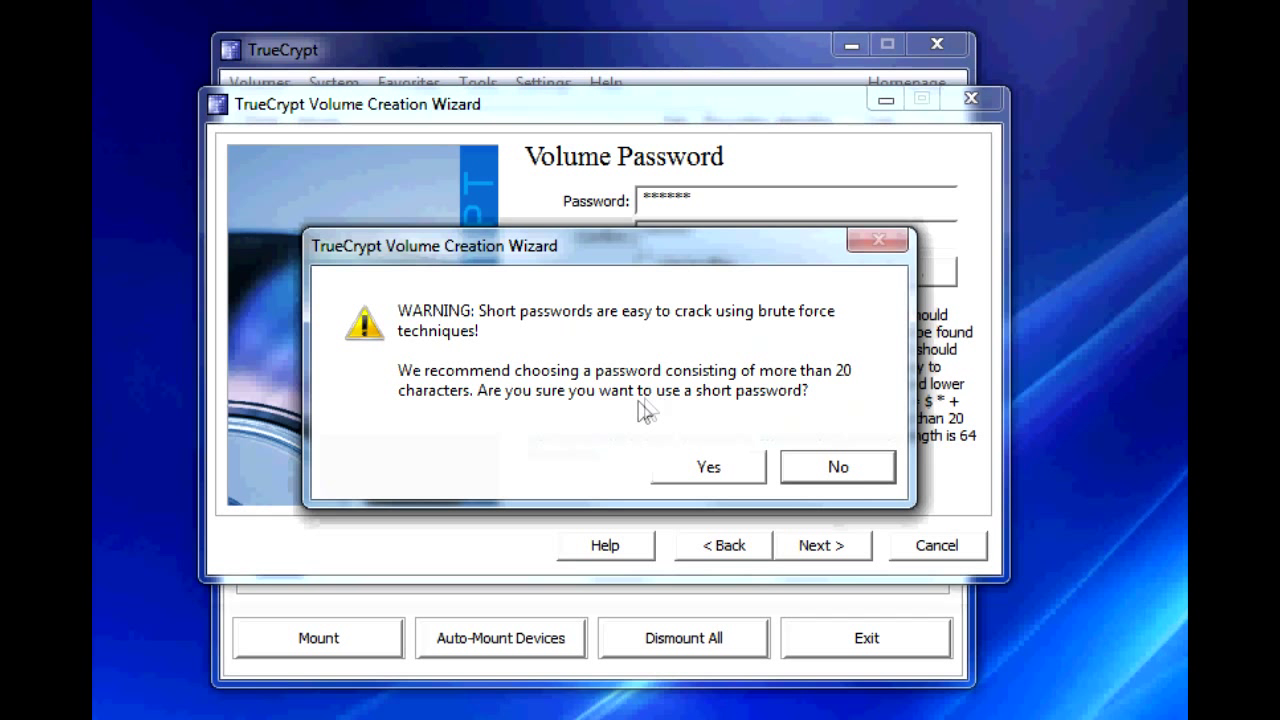
click(742, 467)
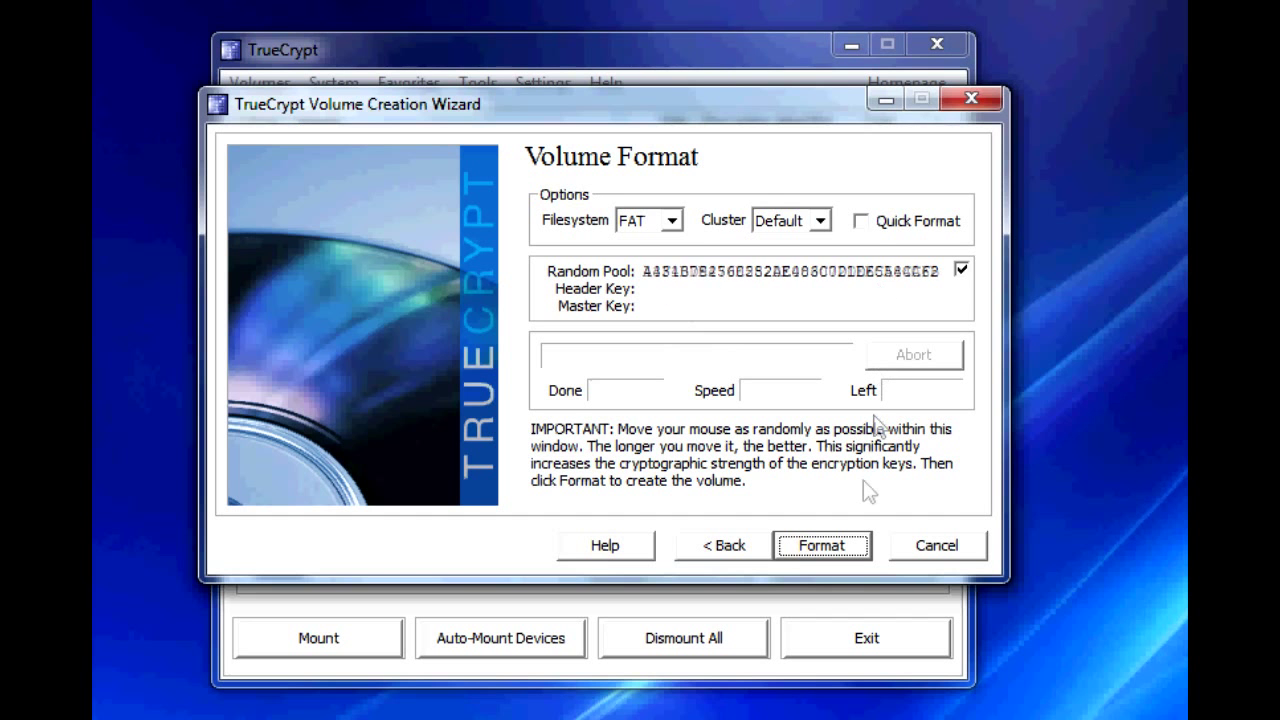
Format the volume with the FAT filesystem and default cluster size, agree to erase drive F:, and exit the creation wizard
click(830, 557)
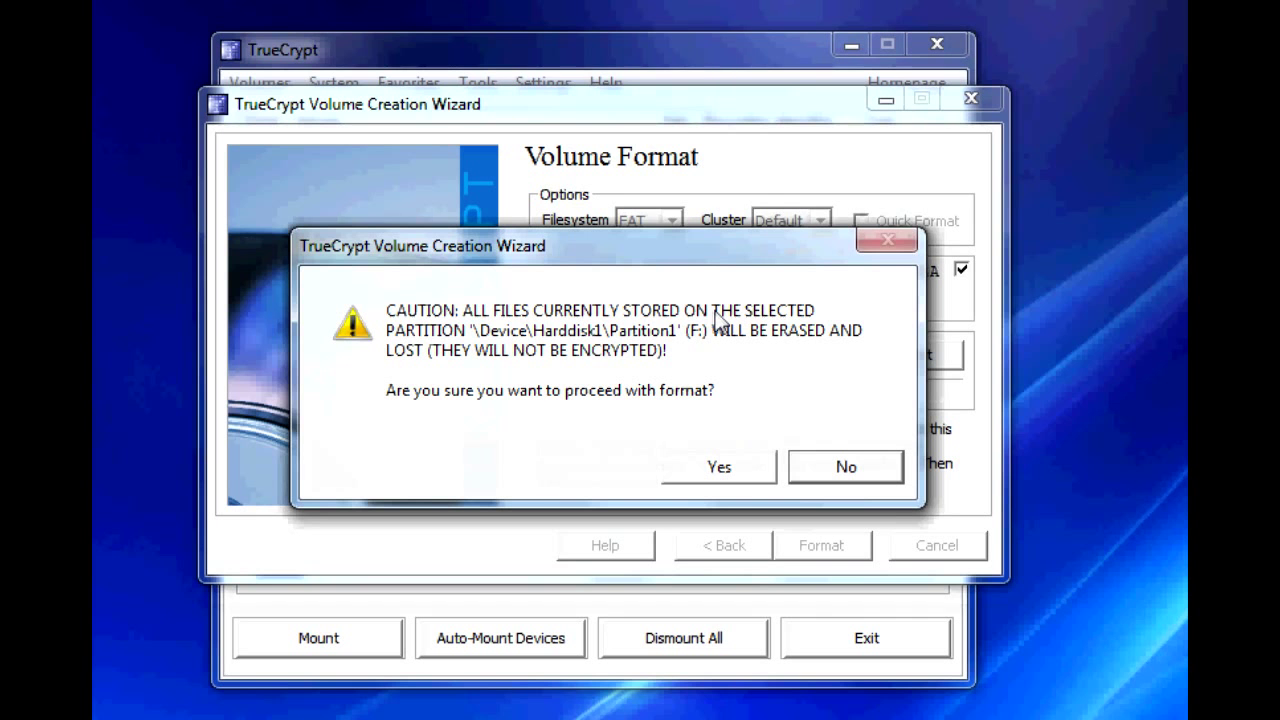
click(721, 479)
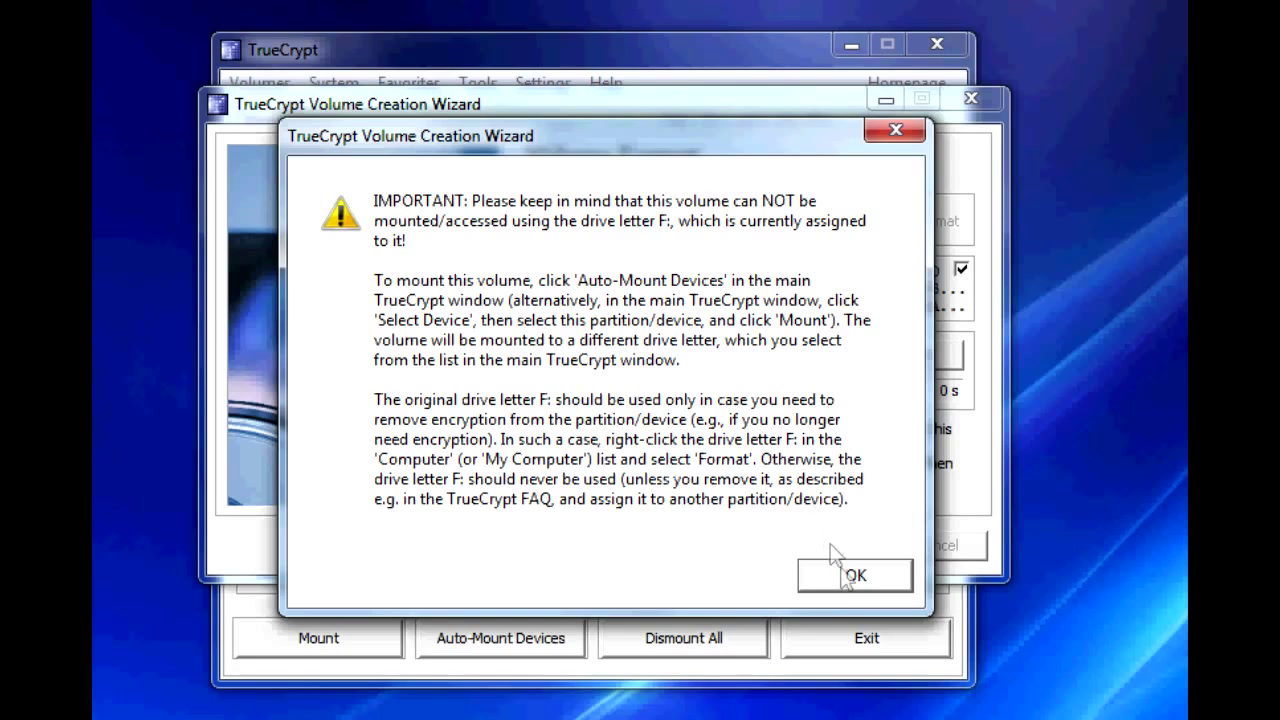
click(852, 578)
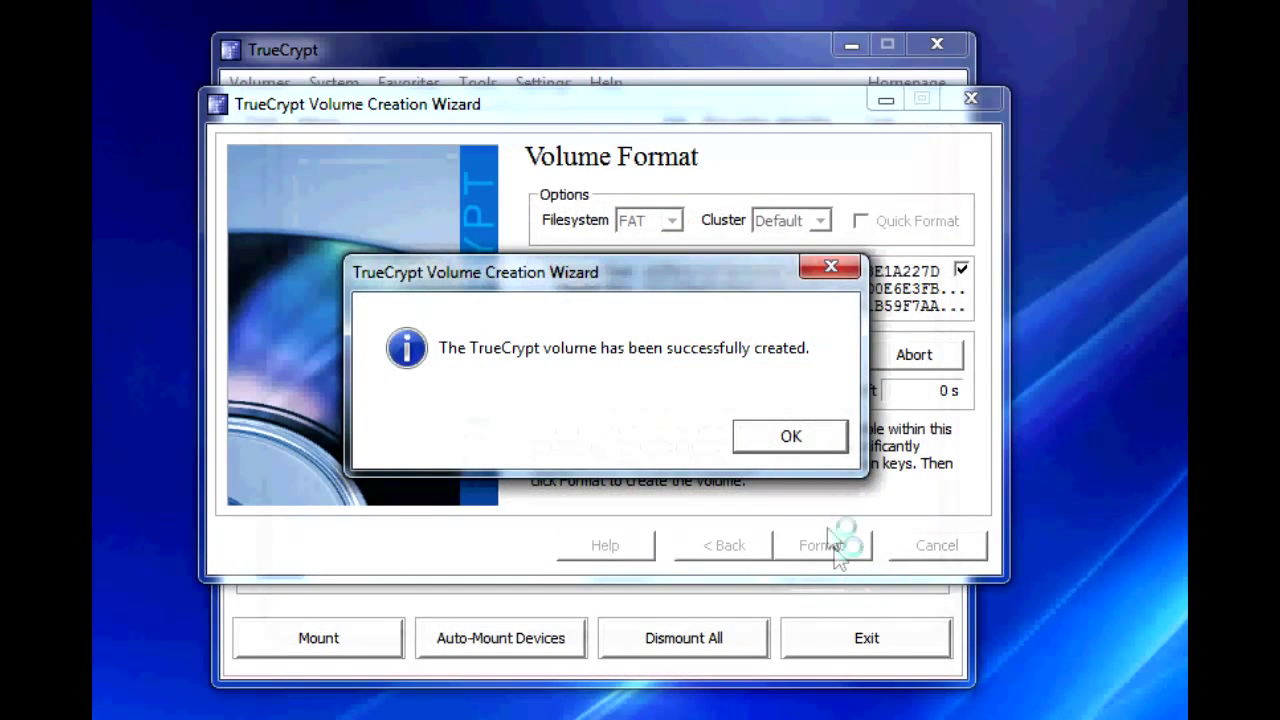
click(808, 442)
click(912, 545)
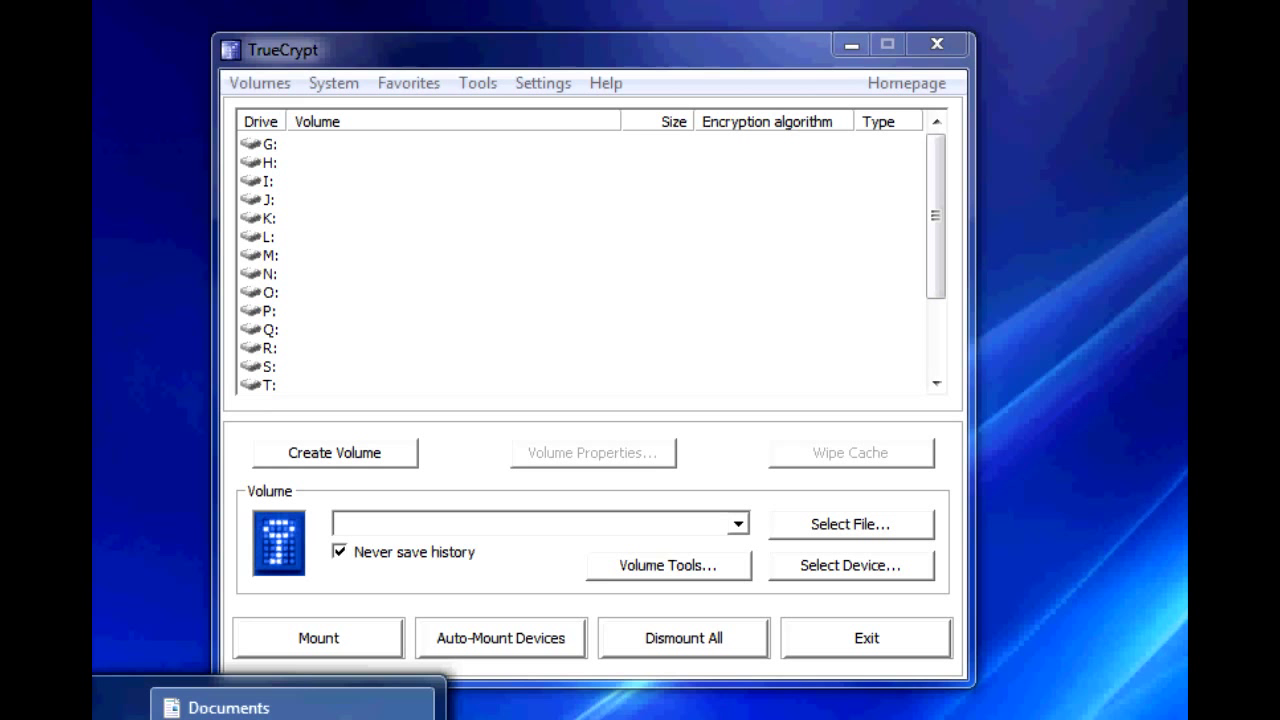
Try to open Removable Disk (F:) in Windows Explorer, decline to format it, and close the Explorer window
key(super+e)
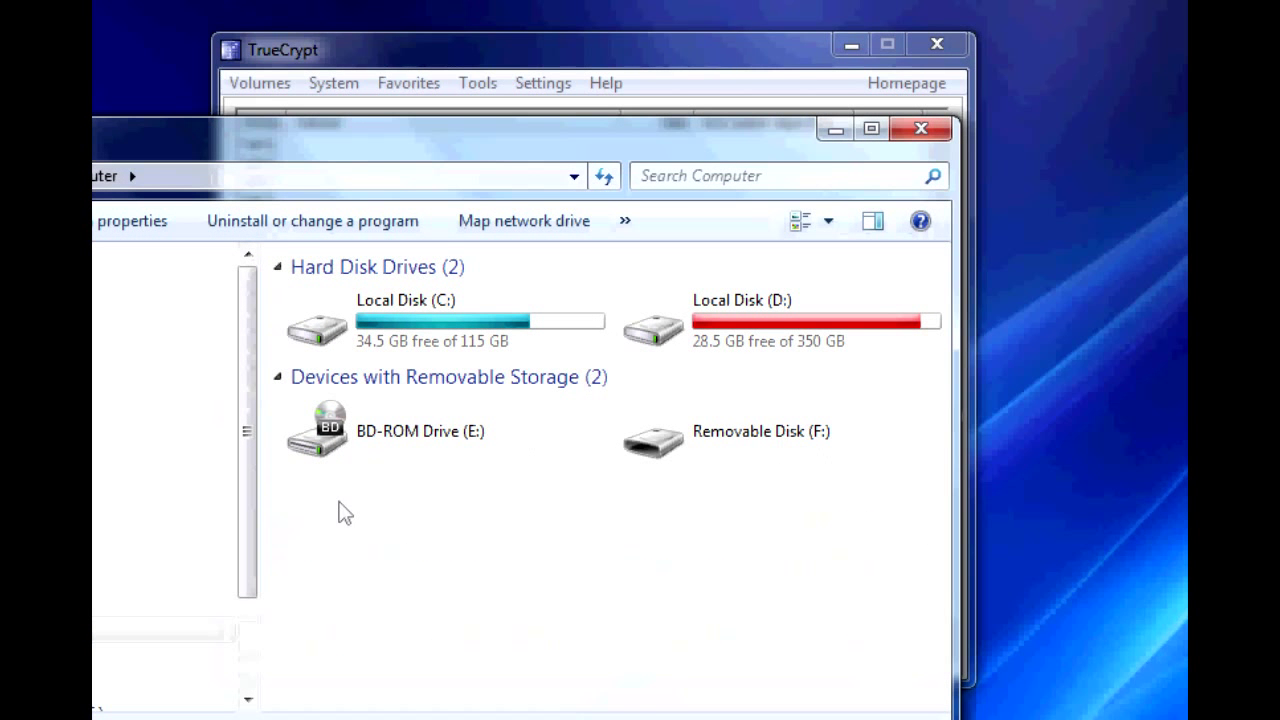
double_click(712, 432)
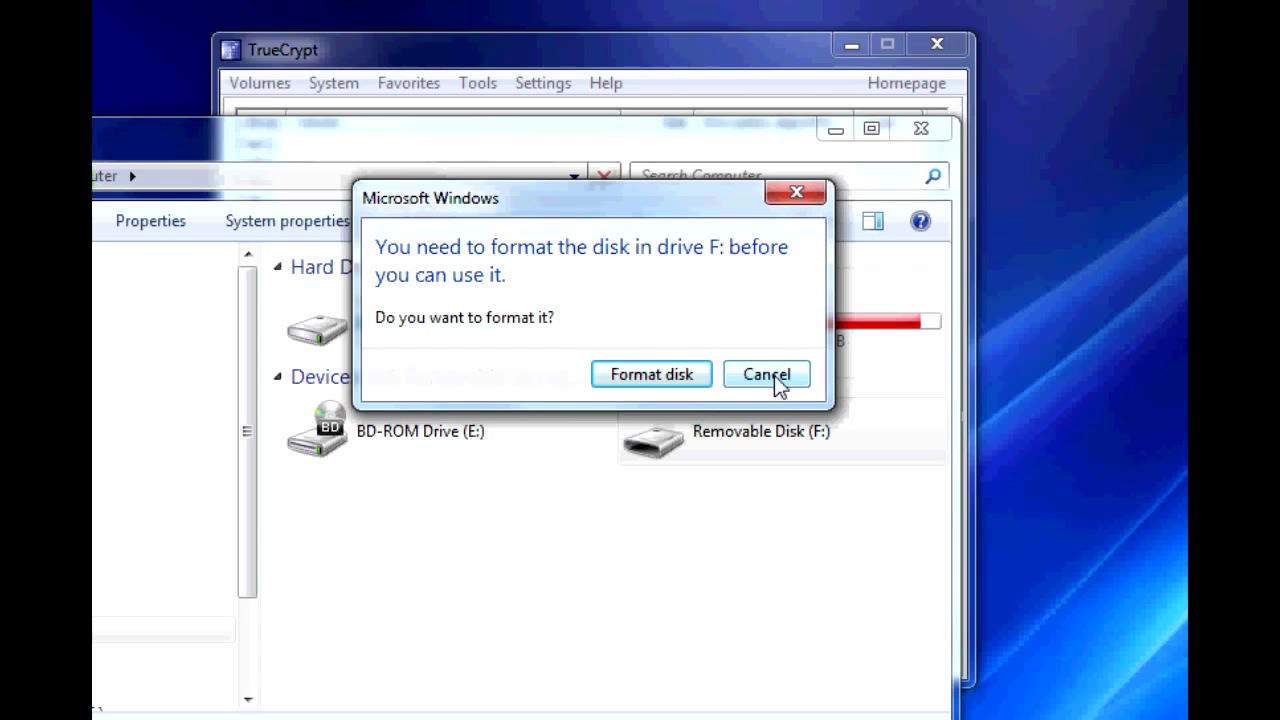
click(778, 377)
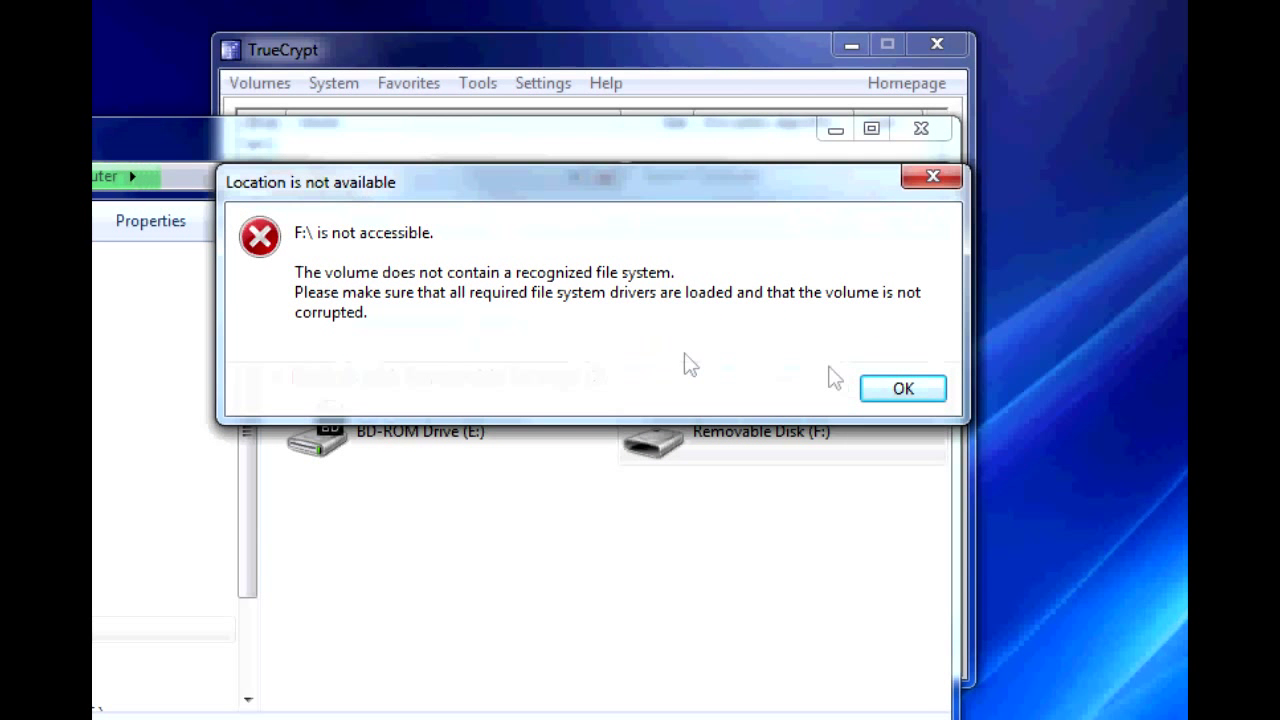
click(905, 394)
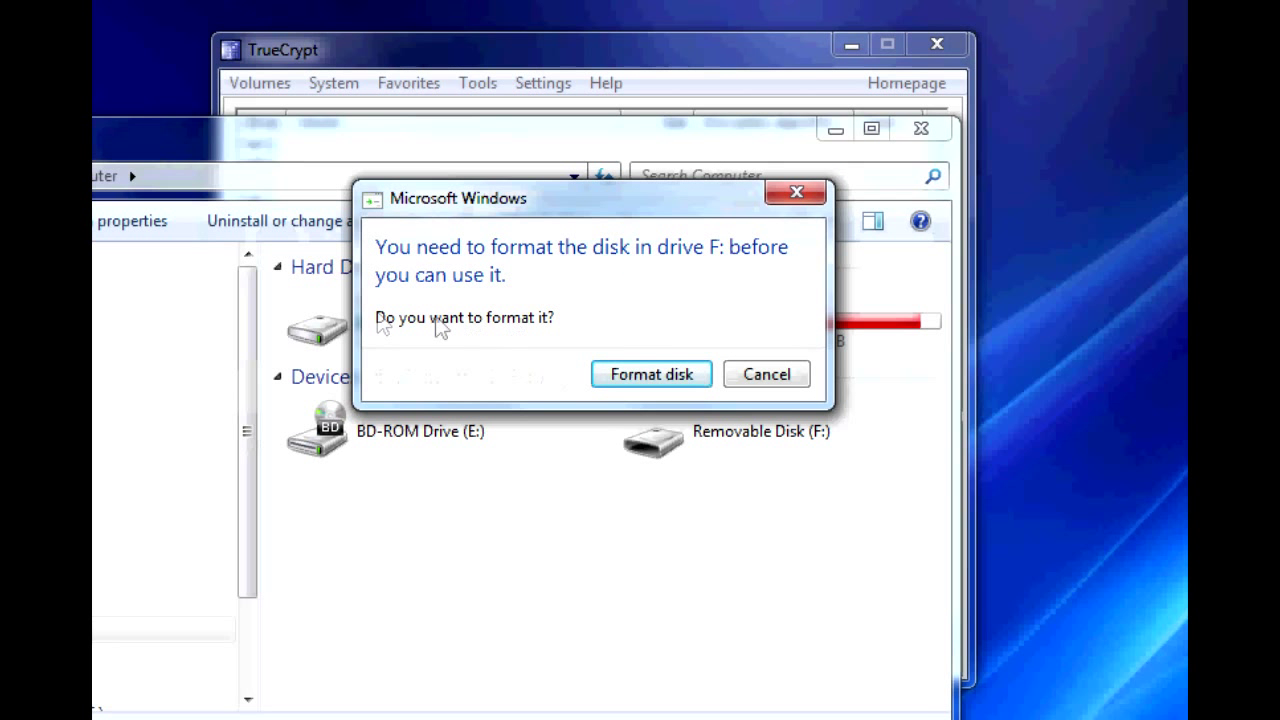
click(767, 375)
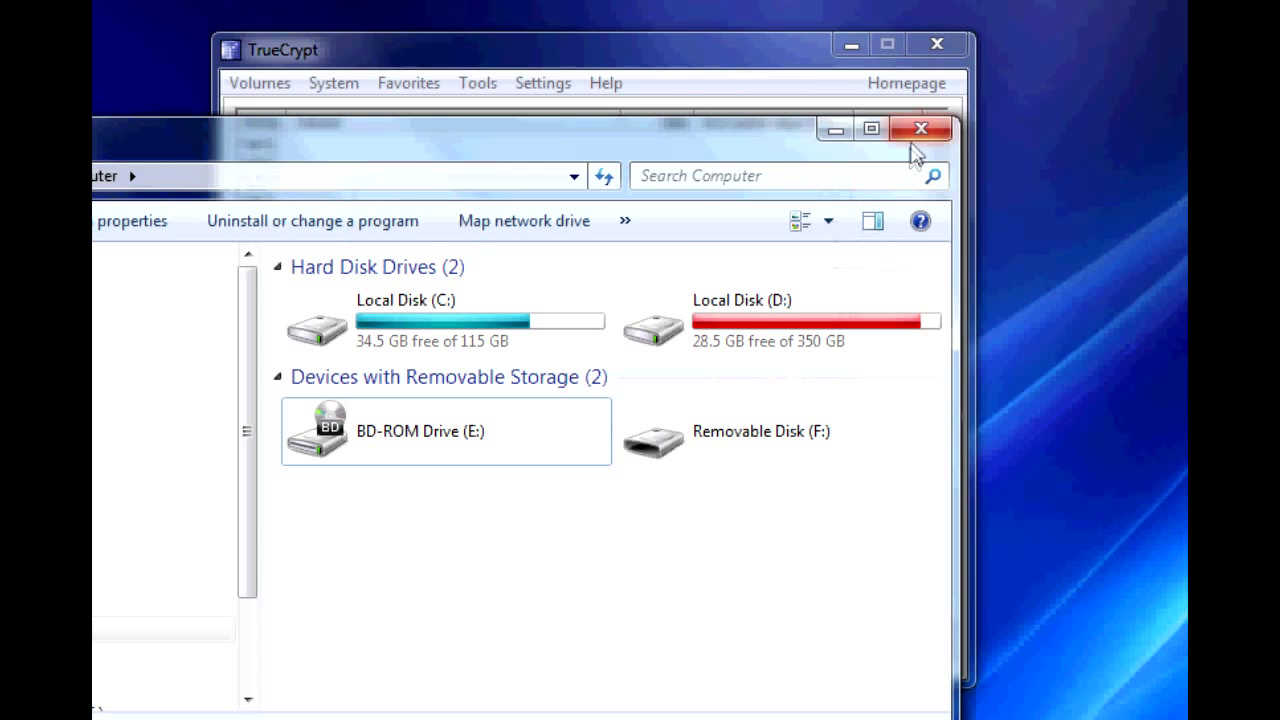
click(920, 129)
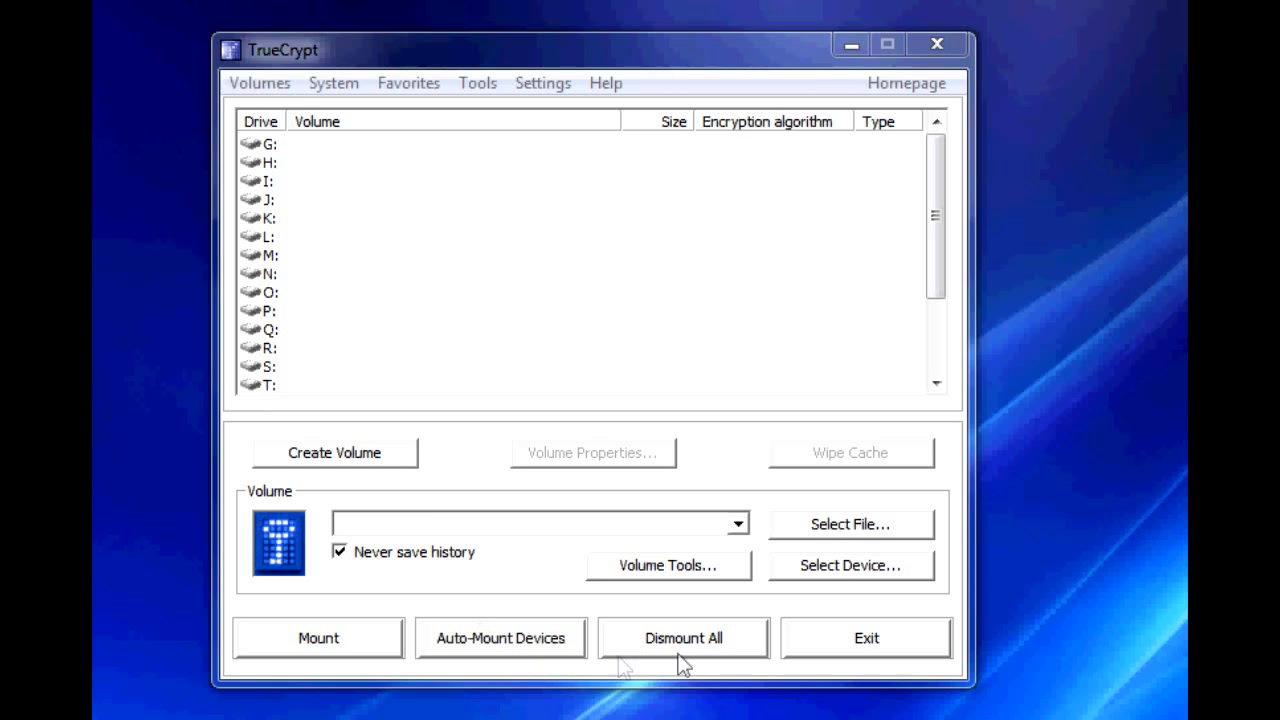
Auto-mount the encrypted removable disk with the volume password, and view the mounted volume's contents in Explorer
click(500, 645)
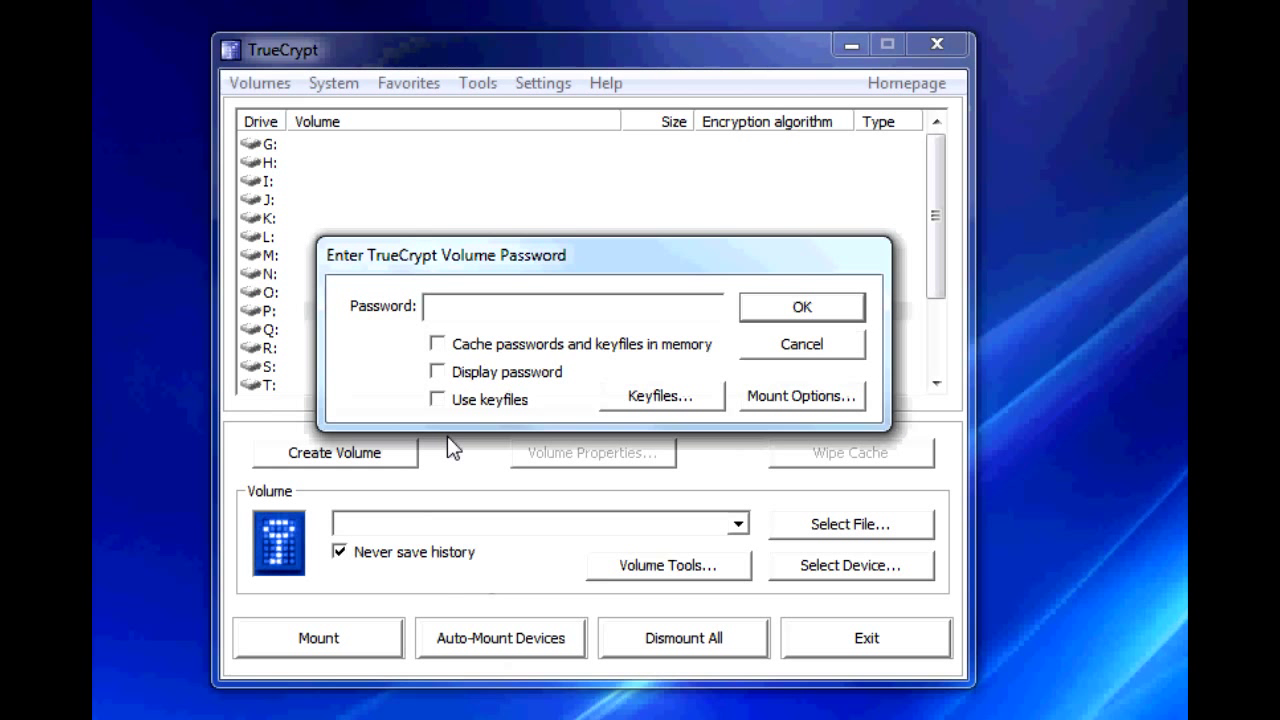
text(******)
click(802, 308)
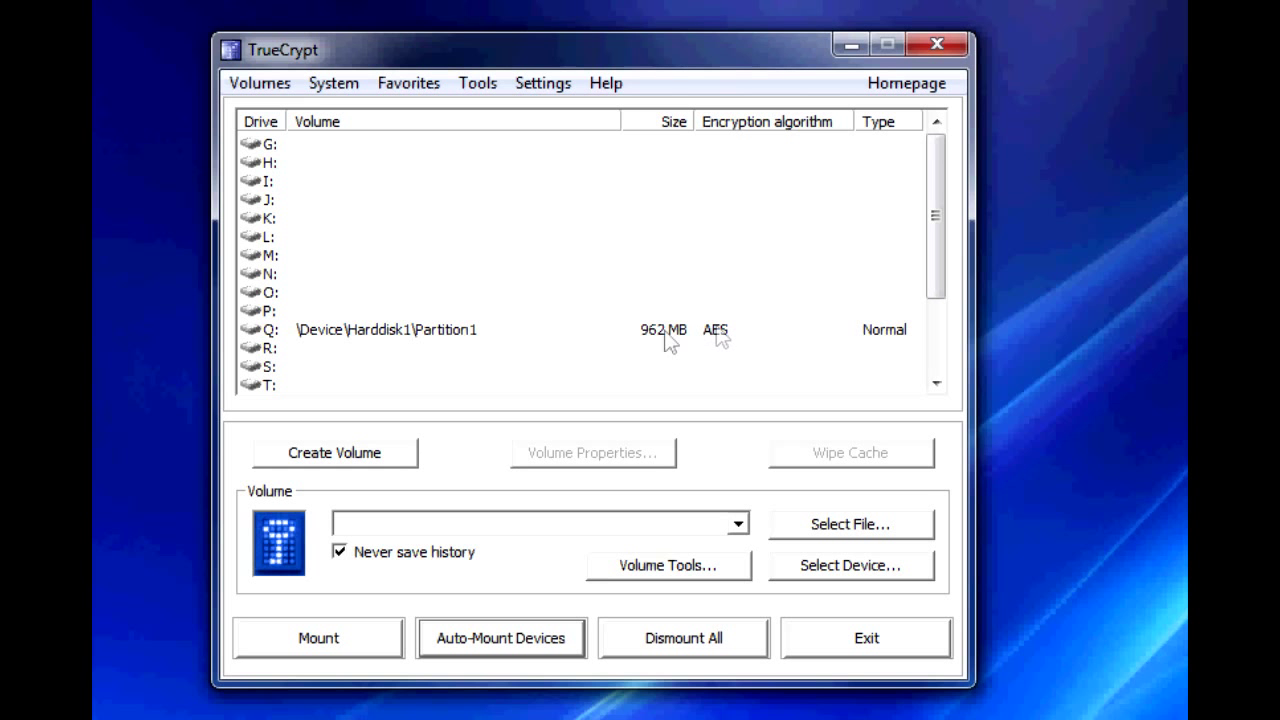
double_click(450, 333)
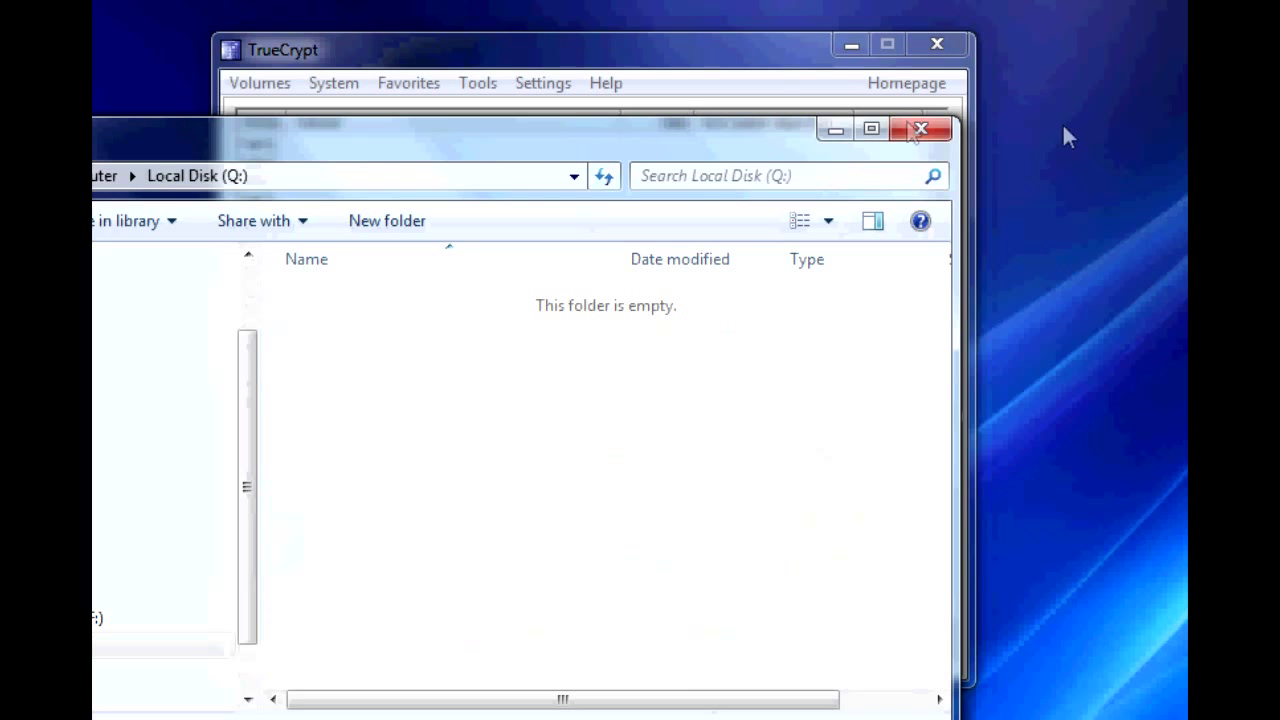
click(917, 130)
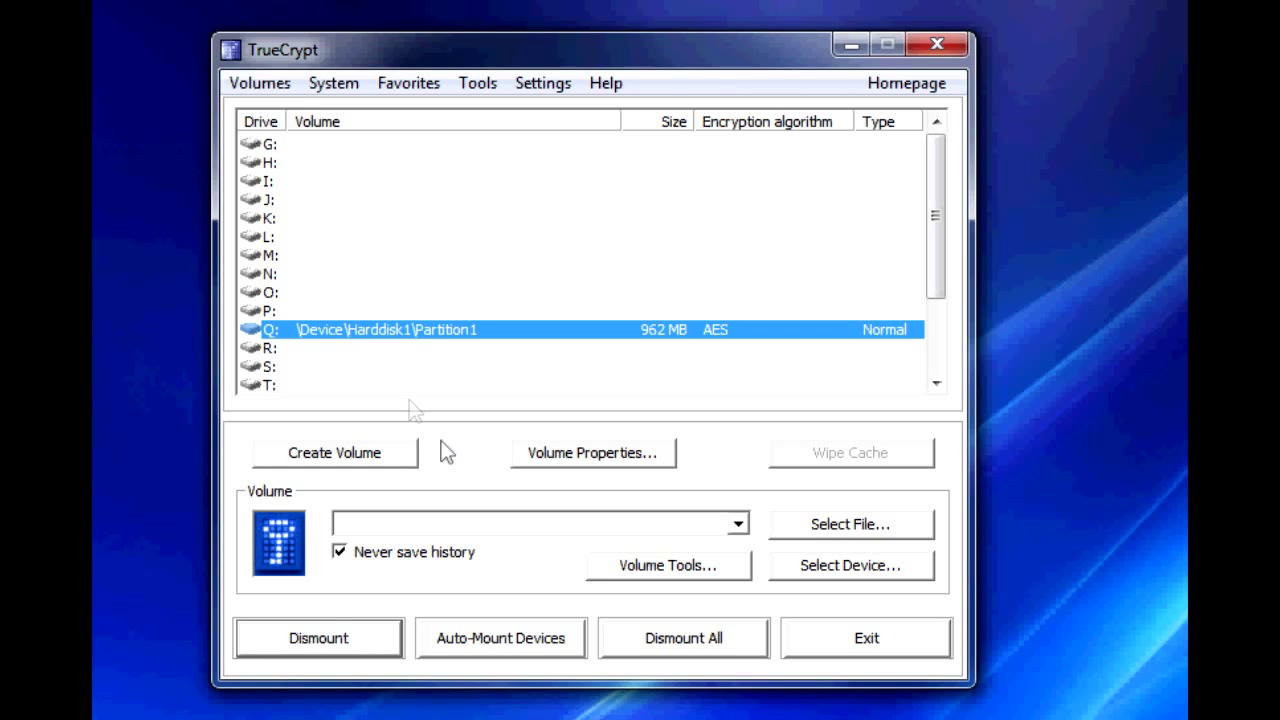
Dismount the encrypted \Device\Harddisk1\Partition1 volume from drive Q:
click(500, 638)
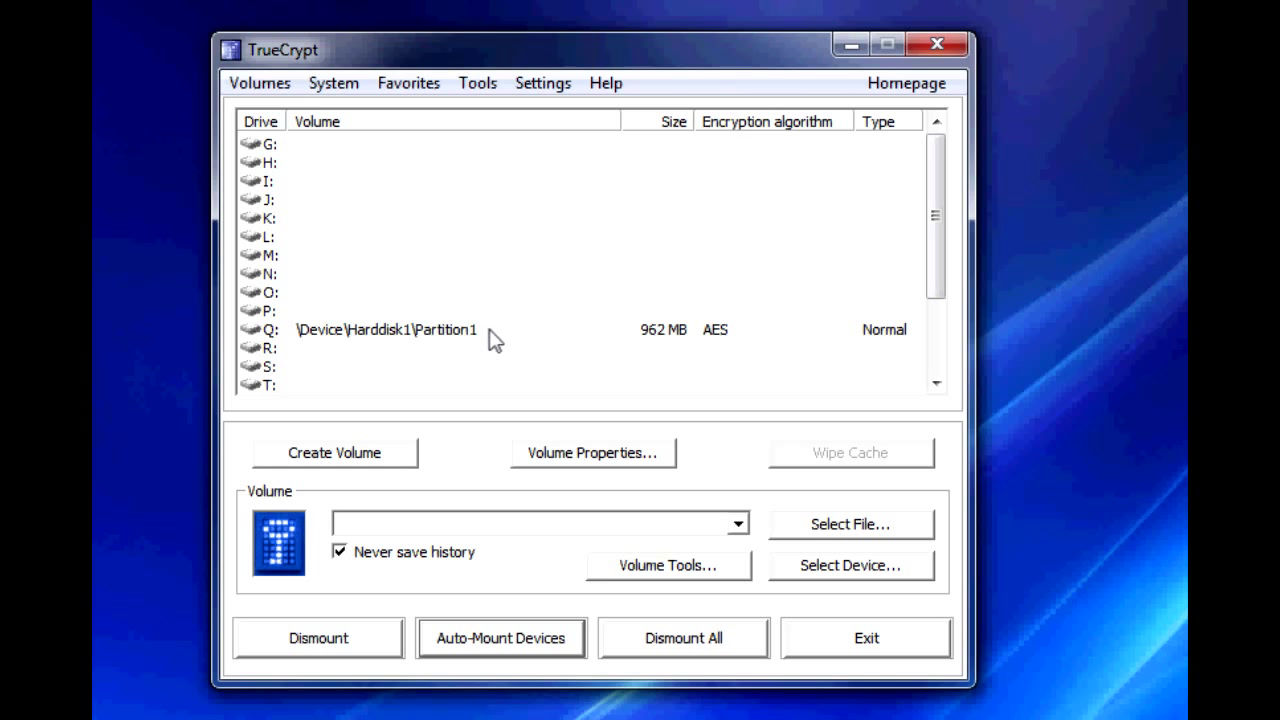
click(374, 331)
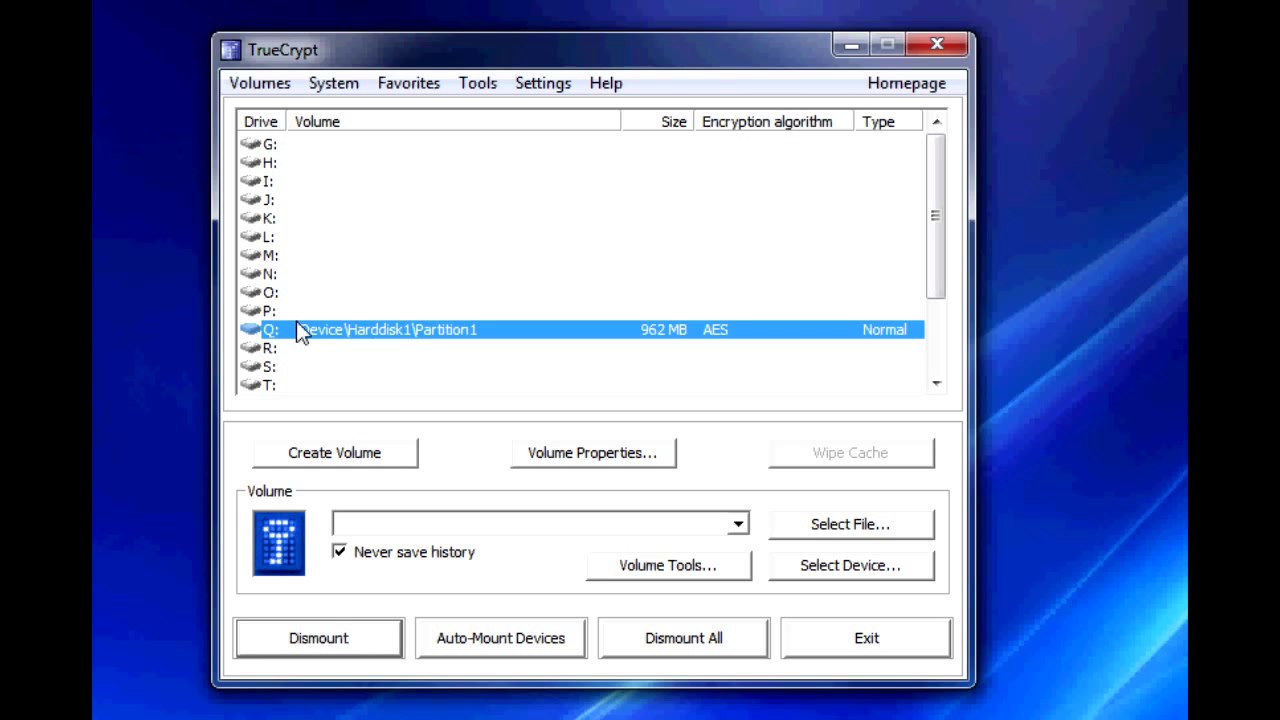
click(348, 645)
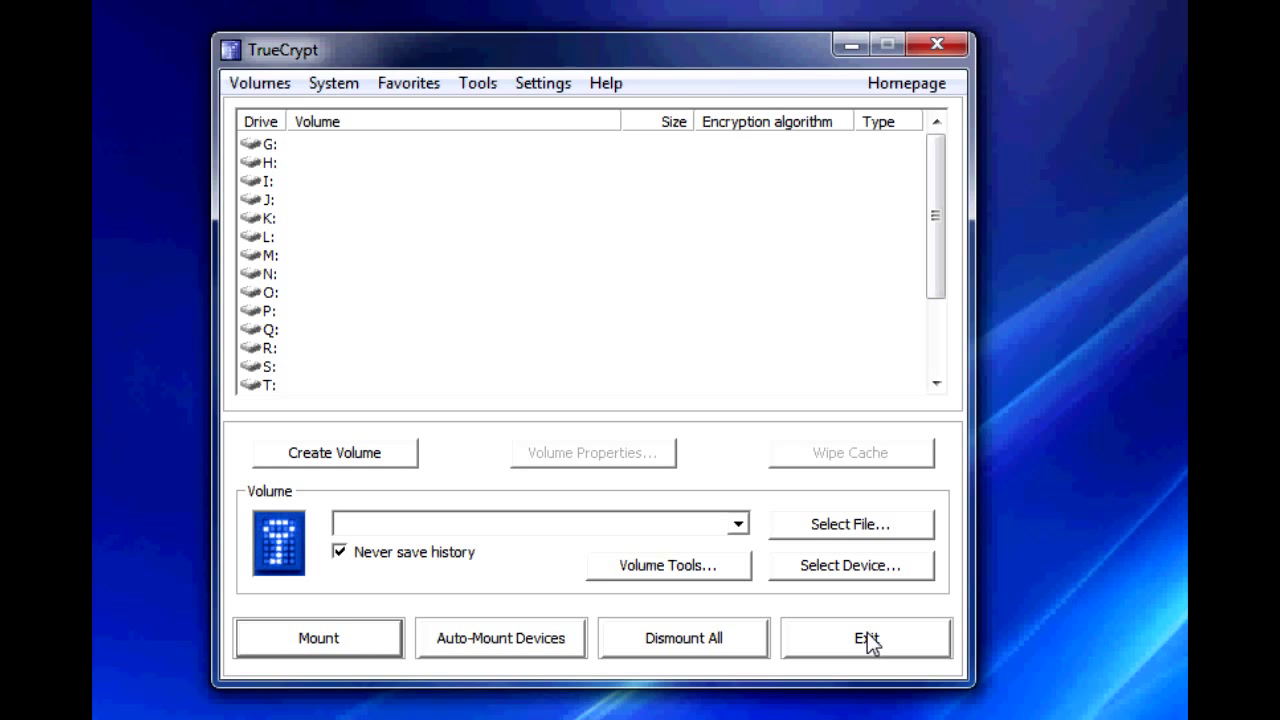
scroll(766, 575, up, 1)
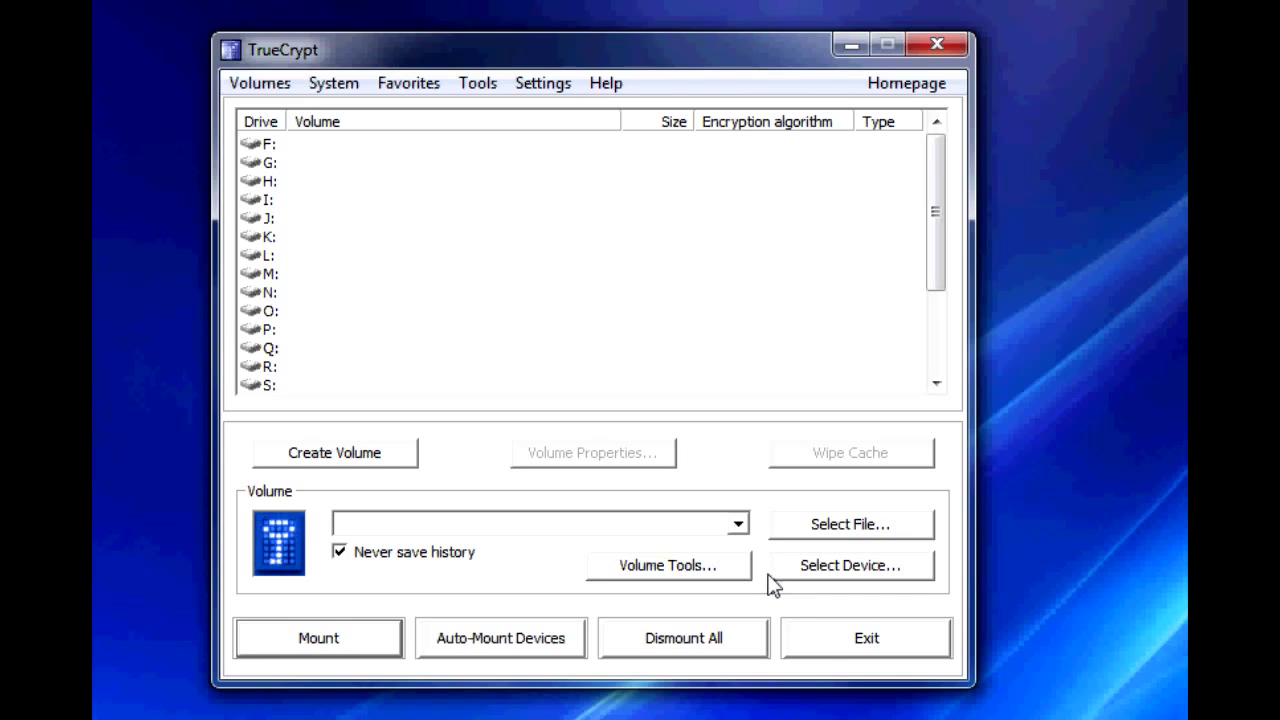